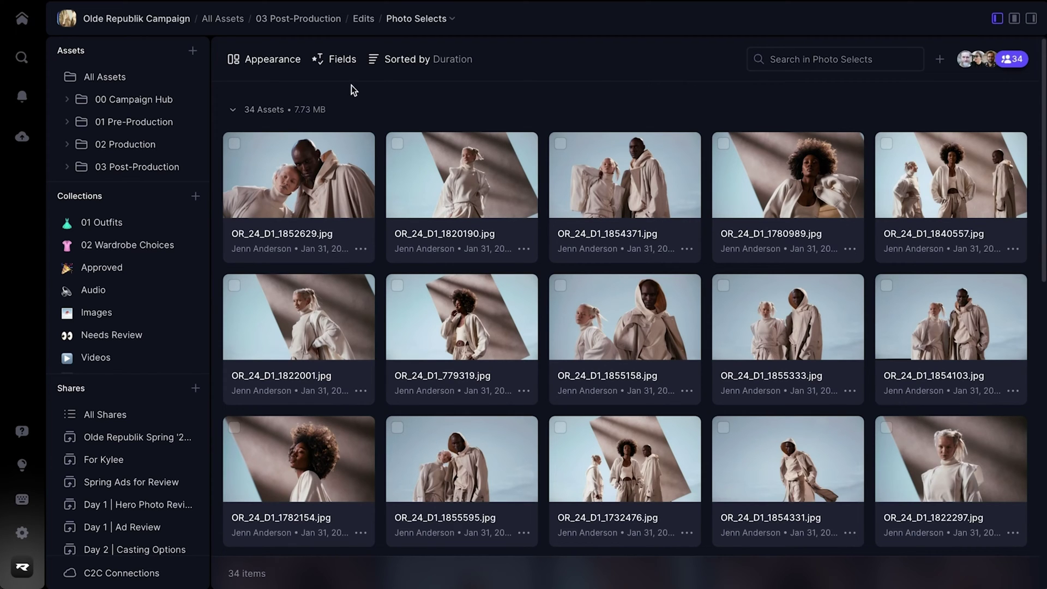
Step: Turn on the Status and Date Uploaded fields for the Photo Selects cards
{"action": "left_click", "coordinate": [341, 59]}
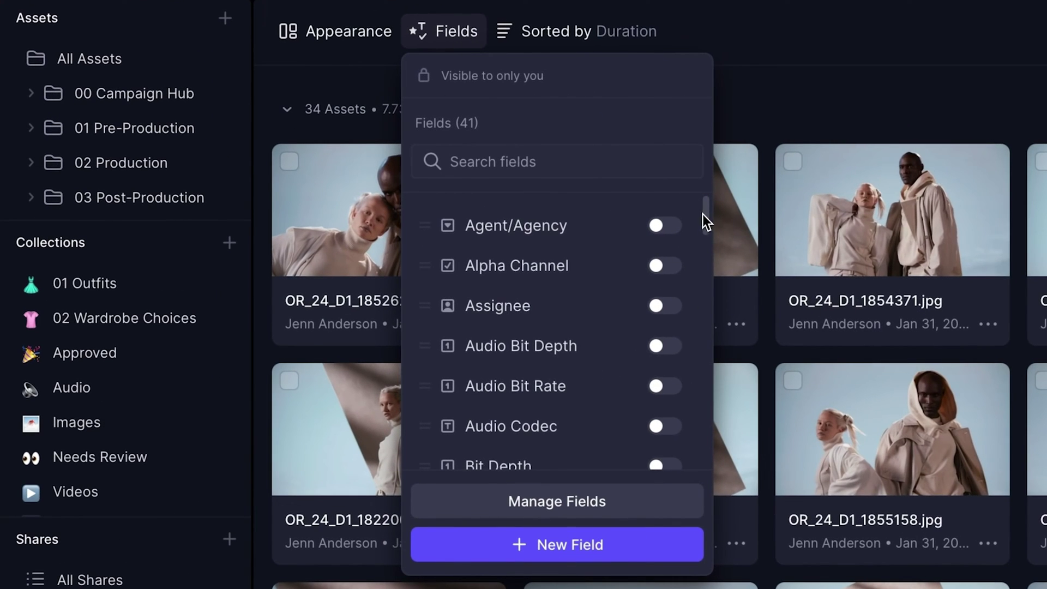
{"action": "left_click_drag", "start_coordinate": [704, 216], "coordinate": [706, 312]}
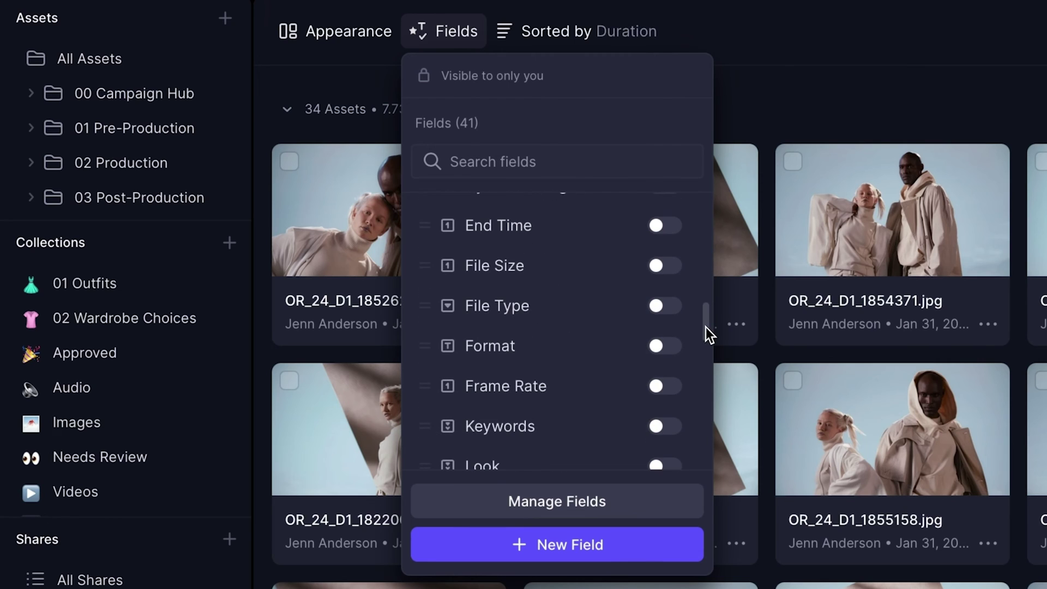
{"action": "left_click", "coordinate": [601, 163]}
{"action": "type", "text": "status"}
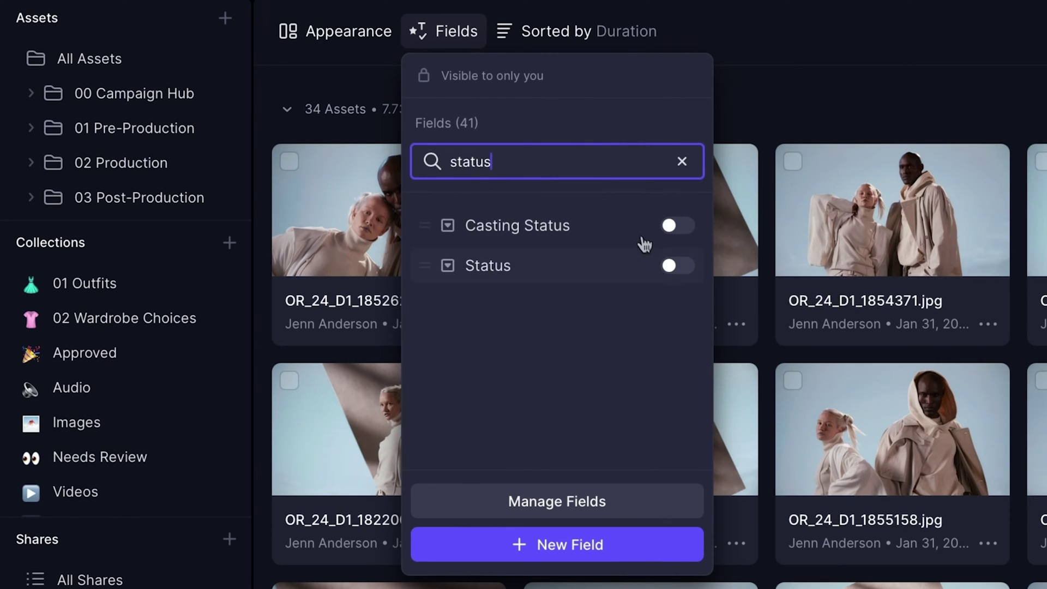
{"action": "left_click", "coordinate": [669, 266]}
{"action": "type", "text": "upload"}
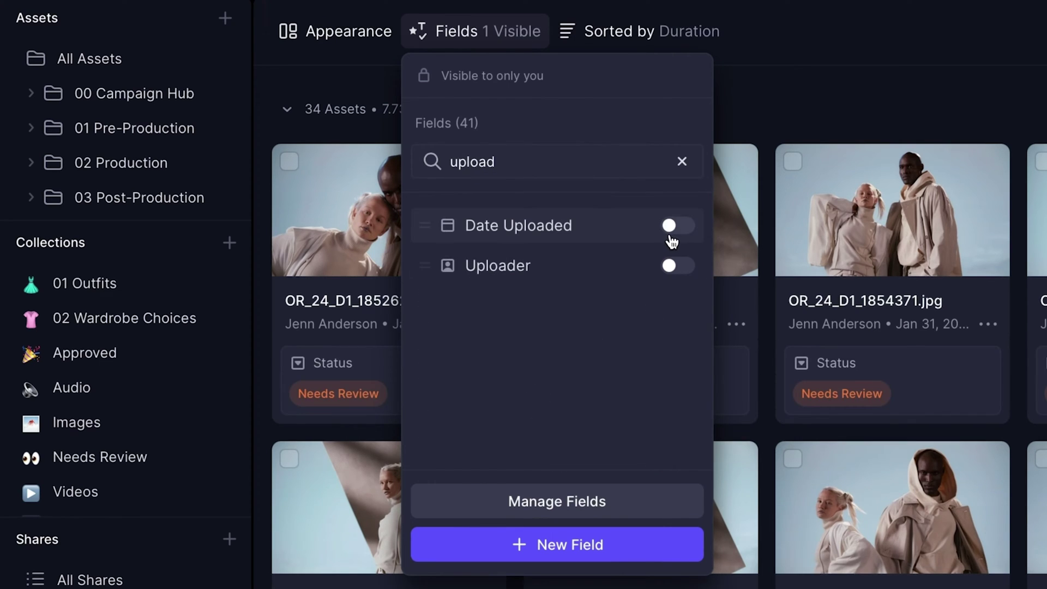
{"action": "left_click", "coordinate": [678, 225]}
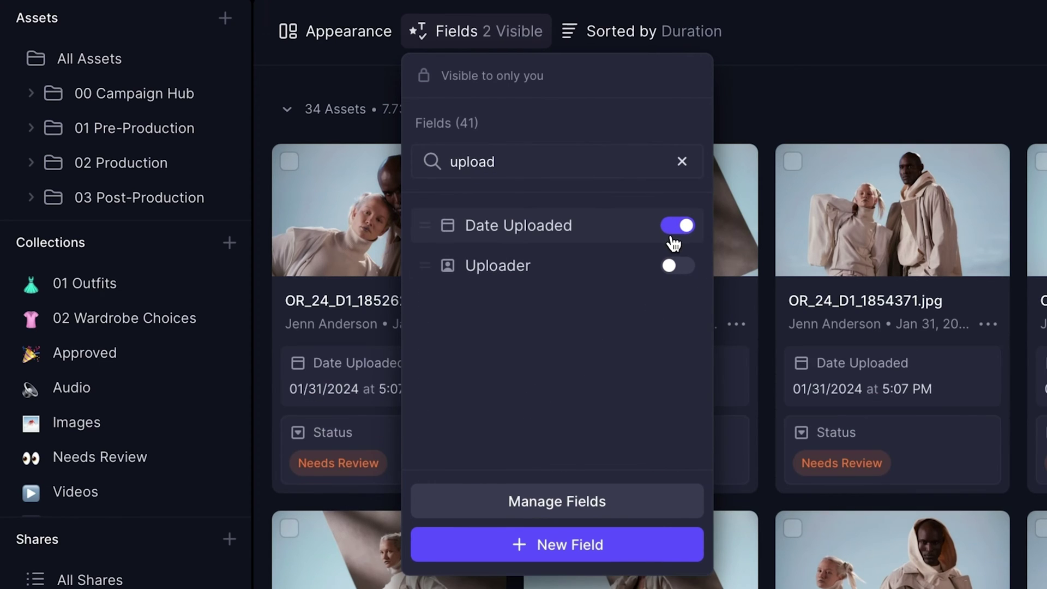
{"action": "left_click", "coordinate": [797, 119]}
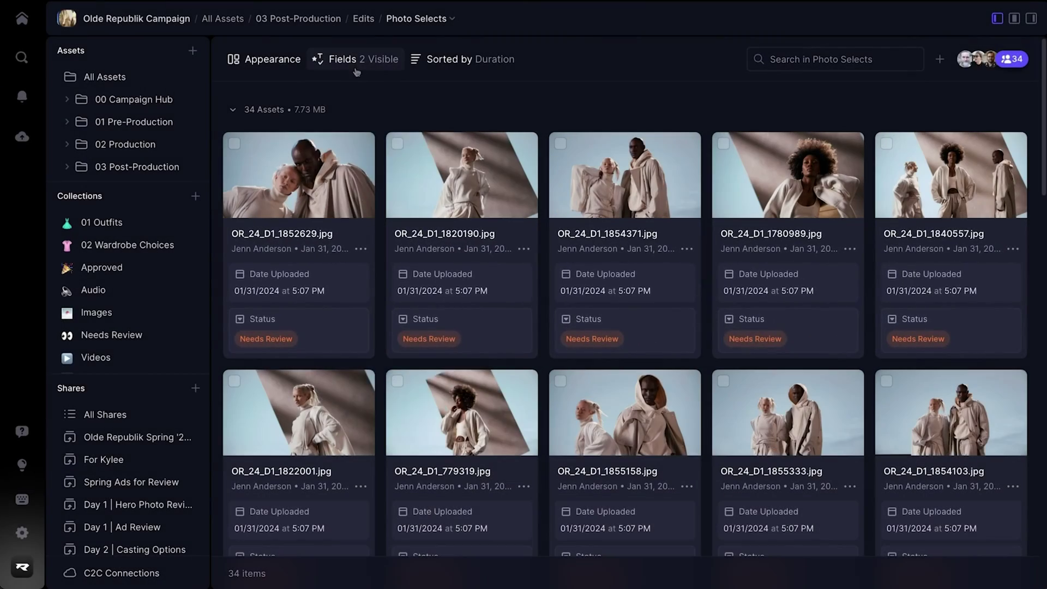
Step: Open the Manage Fields window to review all fields
{"action": "left_click", "coordinate": [343, 59]}
{"action": "left_click", "coordinate": [412, 362]}
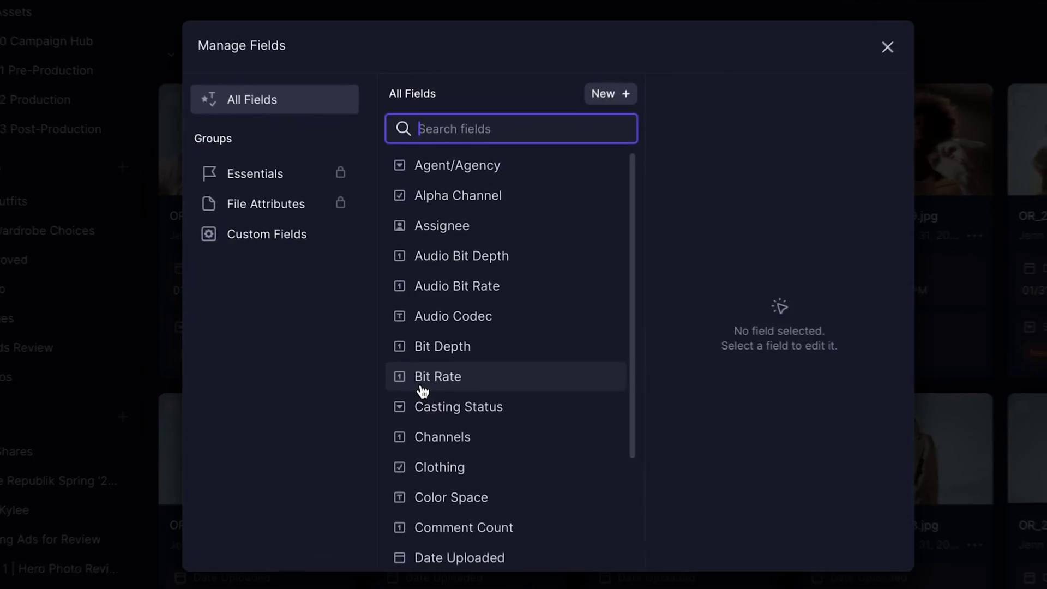
{"action": "left_click_drag", "start_coordinate": [636, 191], "coordinate": [640, 295]}
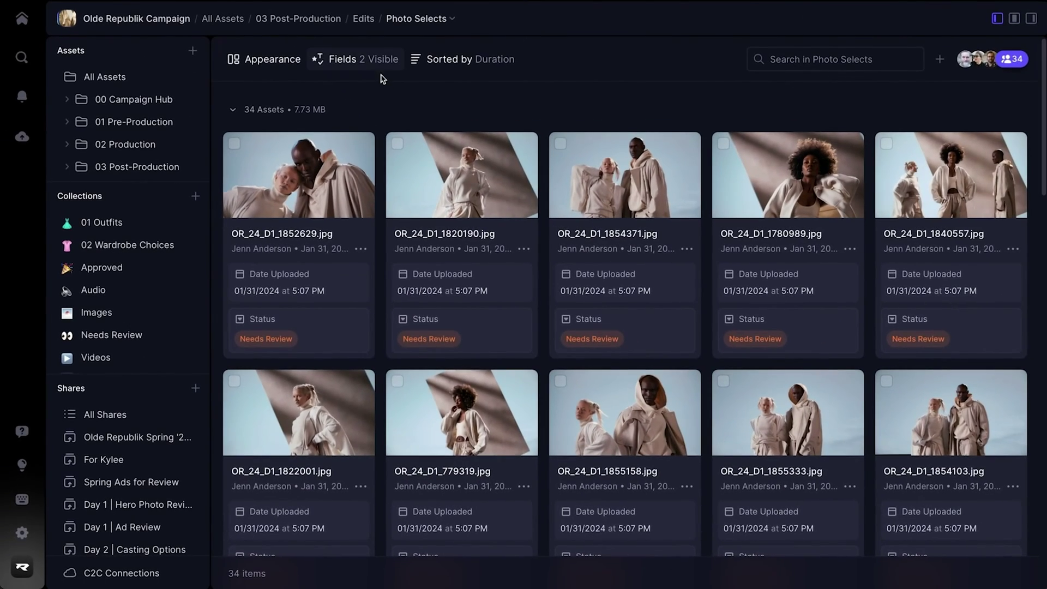
Step: Create a new custom field named Shot Type and choose its field type
{"action": "left_click", "coordinate": [382, 70]}
{"action": "left_click", "coordinate": [408, 392]}
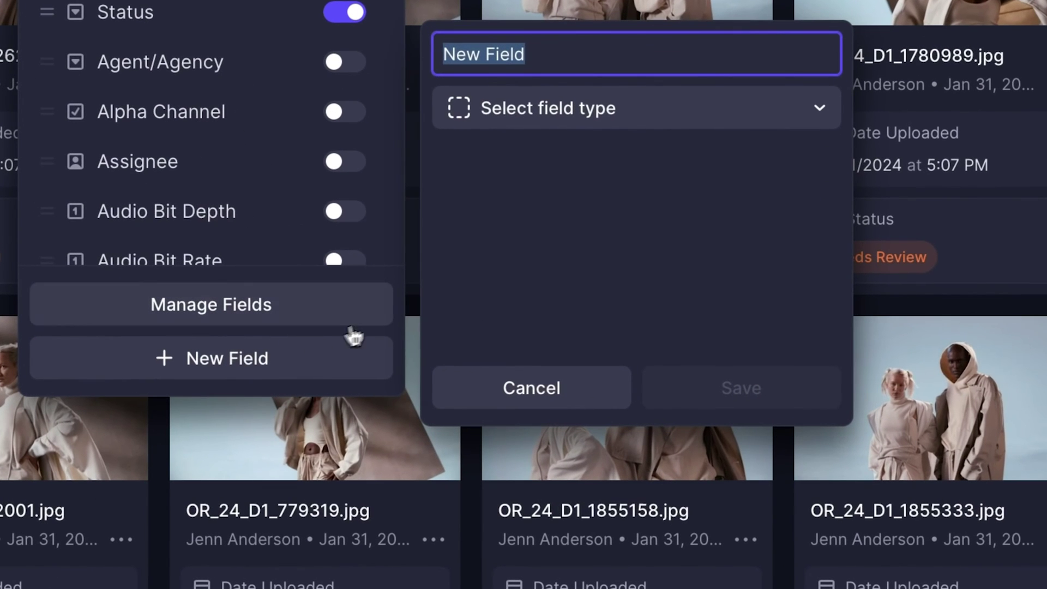
{"action": "left_click", "coordinate": [701, 267]}
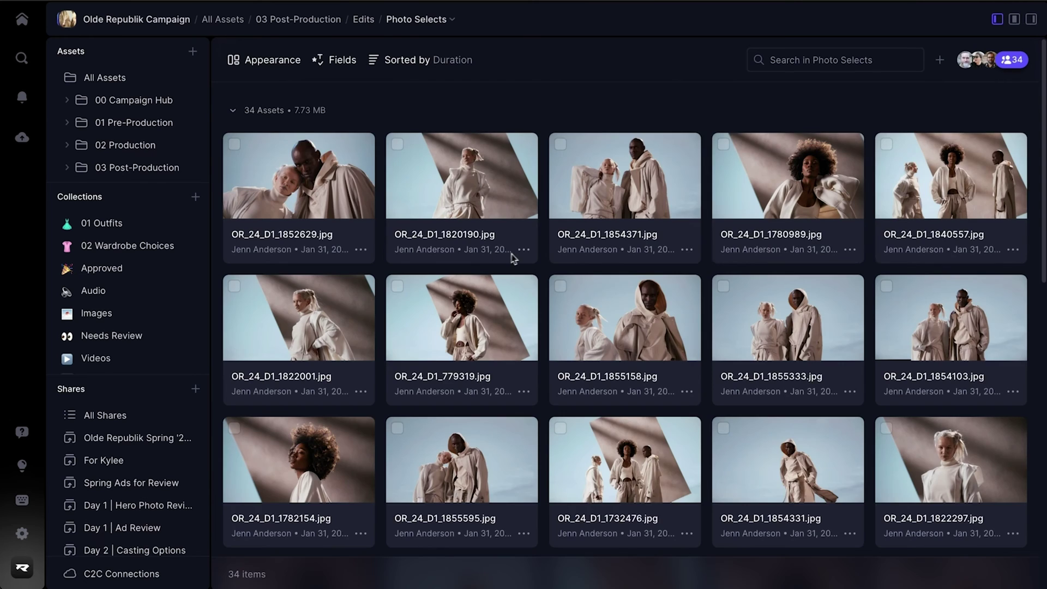
{"action": "scroll", "coordinate": [624, 327], "scroll_direction": "down", "scroll_amount": 6}
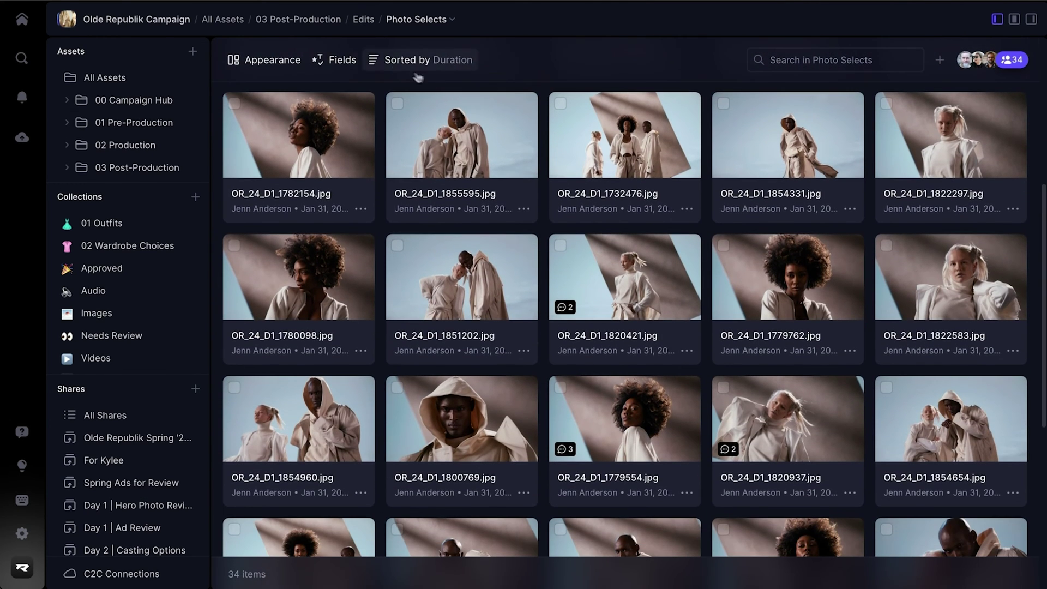
Step: Display the Shot Type field on the photo cards
{"action": "left_click", "coordinate": [342, 60]}
{"action": "type", "text": "shot"}
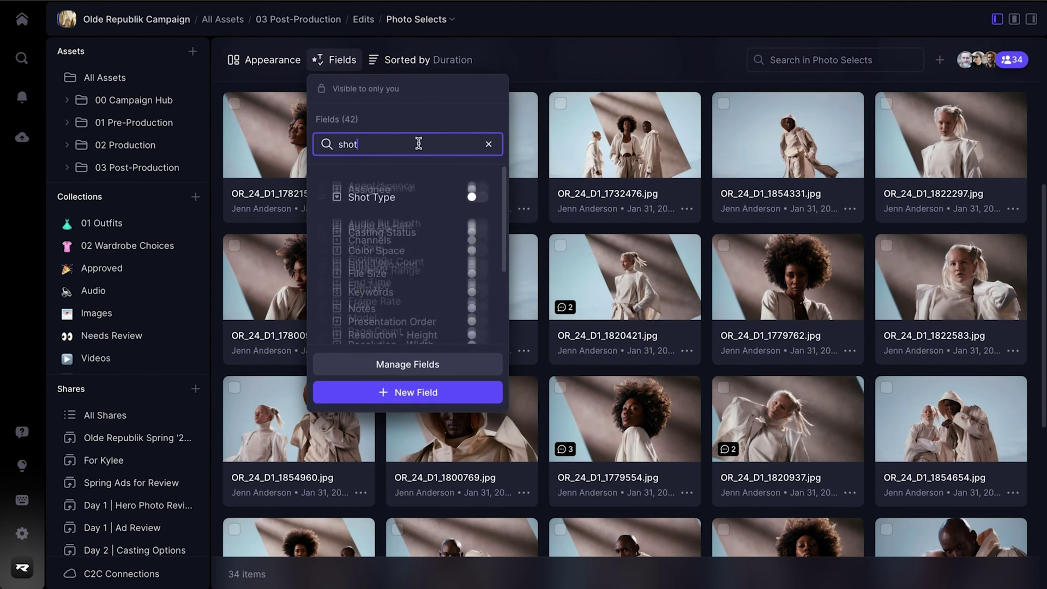
{"action": "left_click", "coordinate": [480, 187]}
{"action": "left_click", "coordinate": [674, 383]}
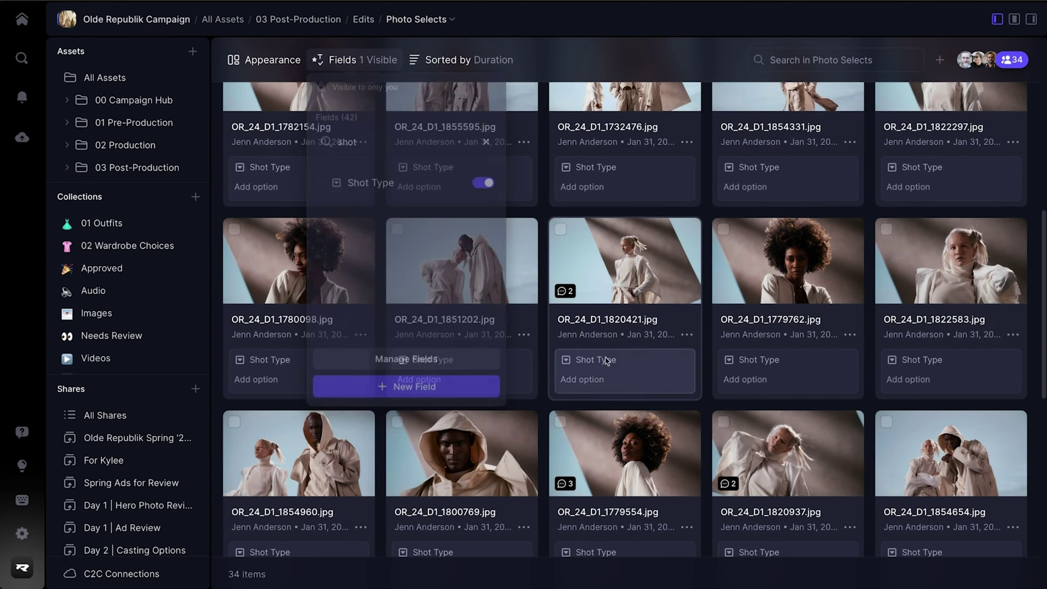
Step: Tag OR_24_D1_1820421.jpg and OR_24_D1_1851202.jpg as Wide Shot
{"action": "left_click", "coordinate": [676, 388]}
{"action": "left_click", "coordinate": [603, 451]}
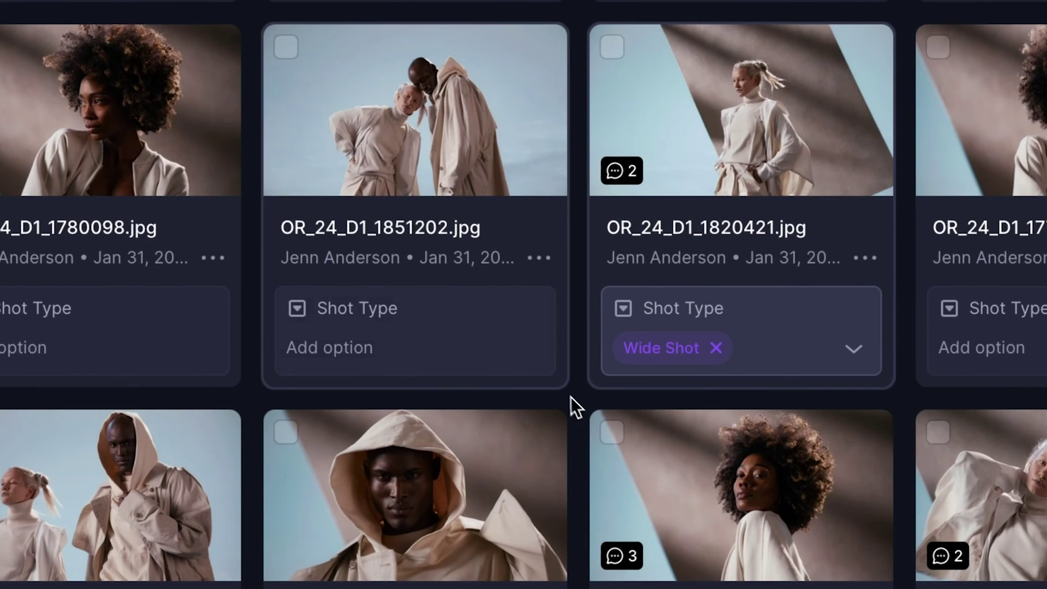
{"action": "left_click", "coordinate": [531, 371]}
{"action": "left_click", "coordinate": [506, 497]}
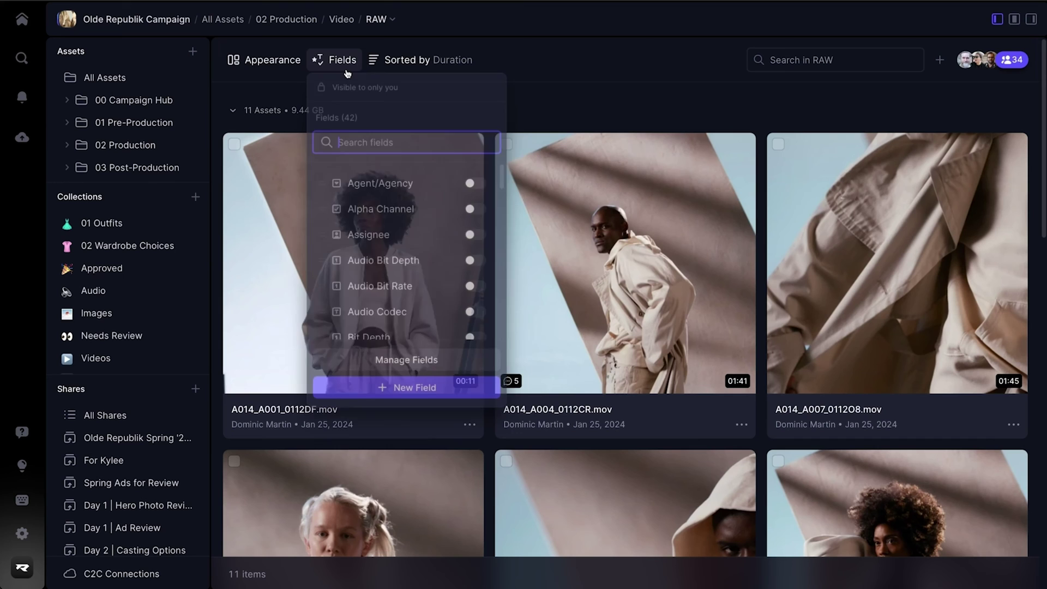
Step: Show the Status and File Type fields on the RAW clip cards
{"action": "type", "text": "status"}
{"action": "left_click", "coordinate": [483, 213]}
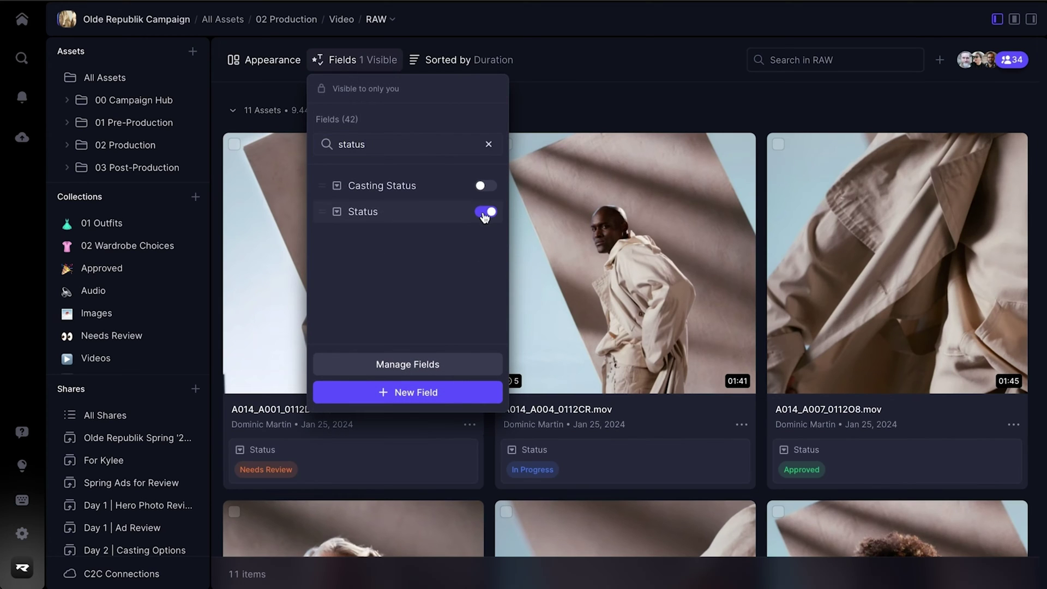
{"action": "left_click", "coordinate": [487, 186]}
{"action": "left_click", "coordinate": [531, 103]}
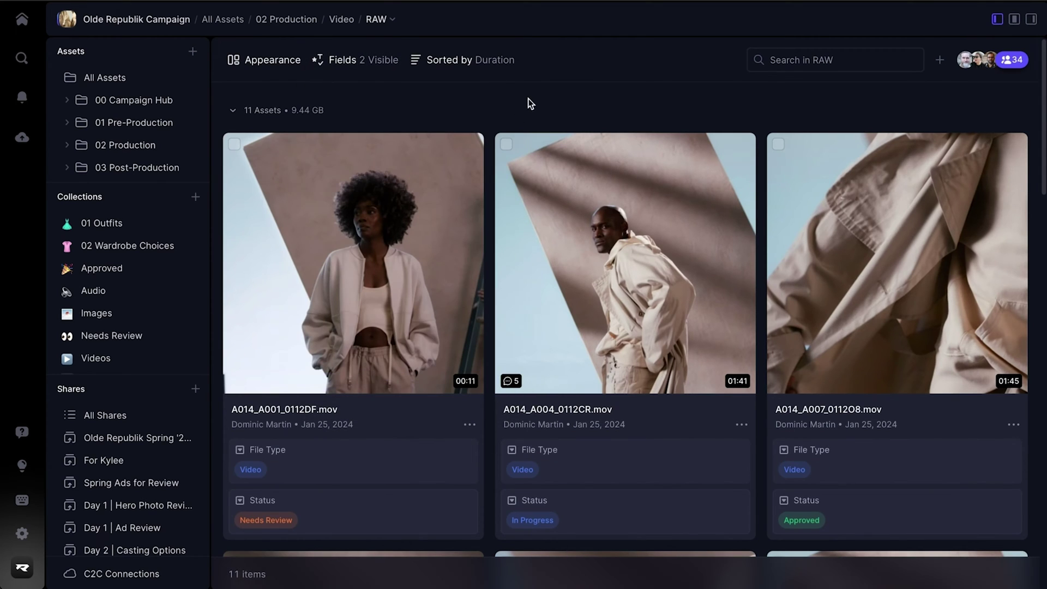
Step: Try a Date type with 24-hour time for the new field, then switch it to Single select
{"action": "scroll", "coordinate": [976, 113], "scroll_direction": "down", "scroll_amount": 7}
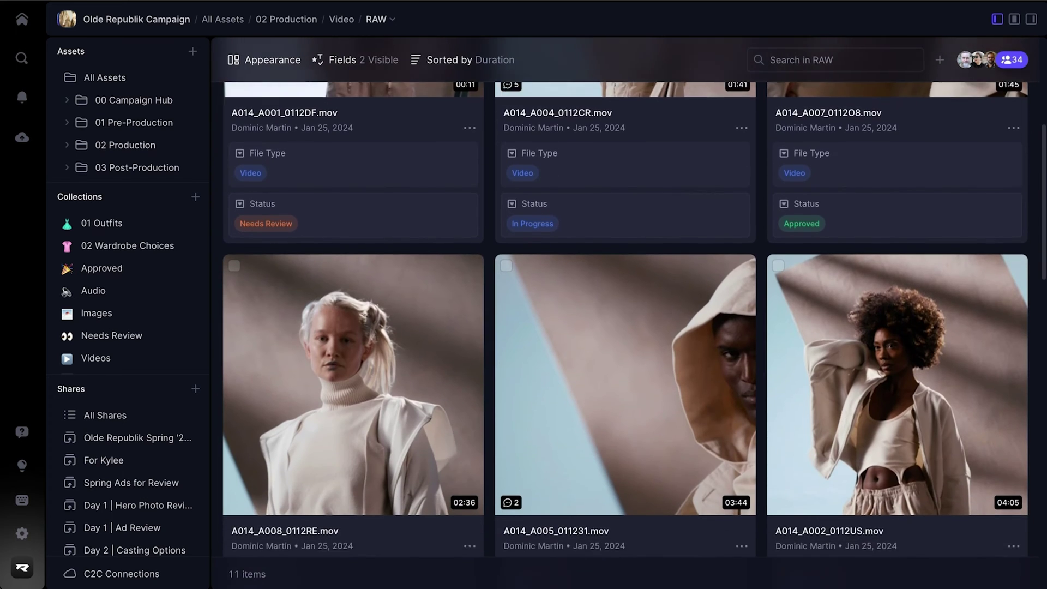
{"action": "scroll", "coordinate": [627, 289], "scroll_direction": "down", "scroll_amount": 3}
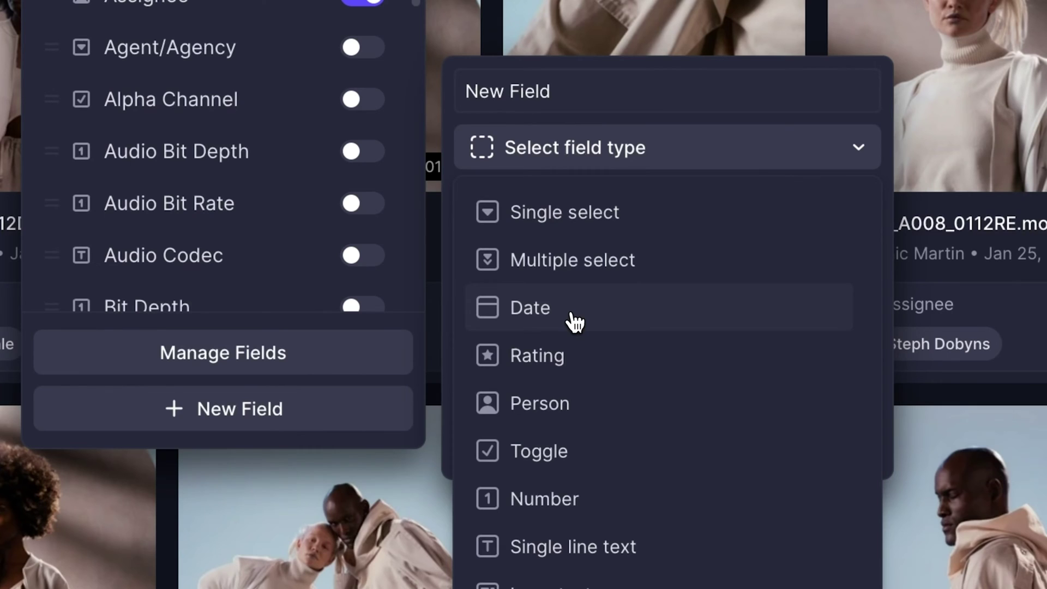
{"action": "left_click", "coordinate": [574, 321]}
{"action": "left_click", "coordinate": [859, 318]}
{"action": "left_click", "coordinate": [863, 386]}
{"action": "left_click", "coordinate": [849, 490]}
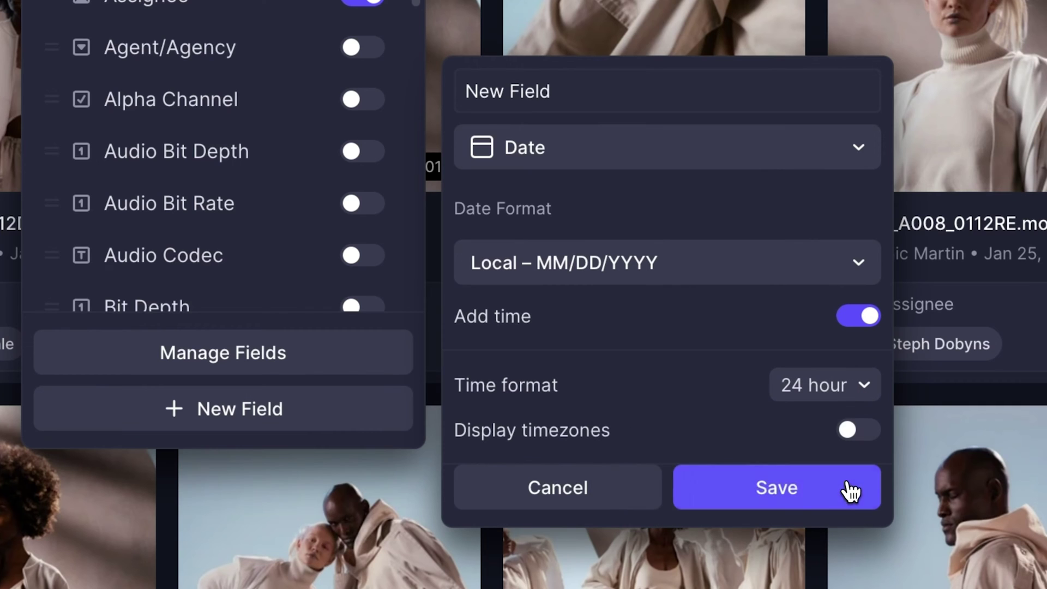
{"action": "left_click", "coordinate": [792, 163]}
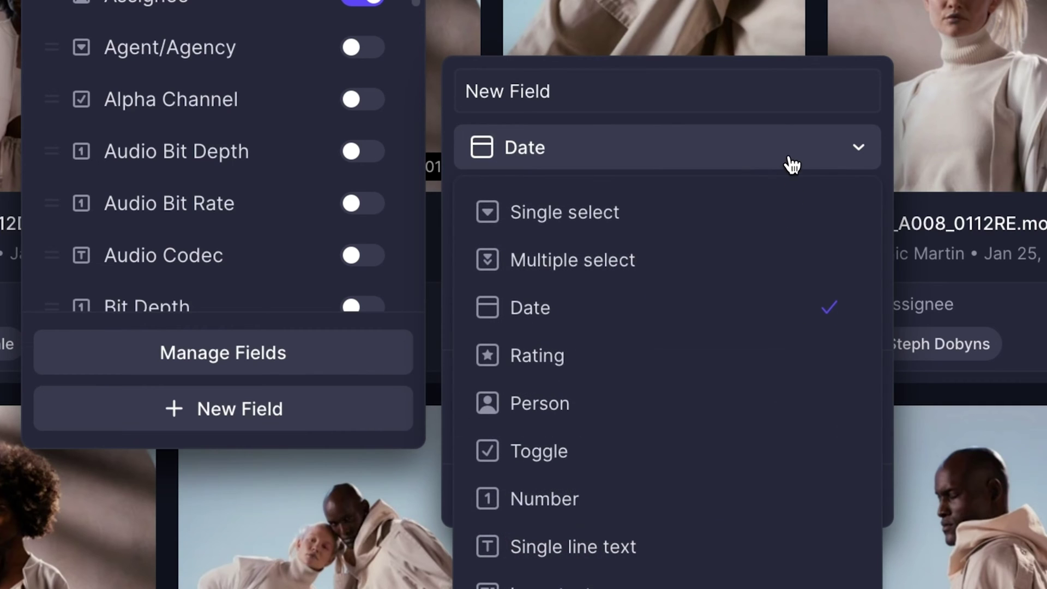
{"action": "left_click", "coordinate": [648, 211]}
Step: Name the field 'Shoot Location', add the option 'NY Prod Studios', and save
{"action": "triple_click", "coordinate": [590, 96]}
{"action": "type", "text": "Shoot Location"}
{"action": "left_click", "coordinate": [622, 262]}
{"action": "key", "text": "Return"}
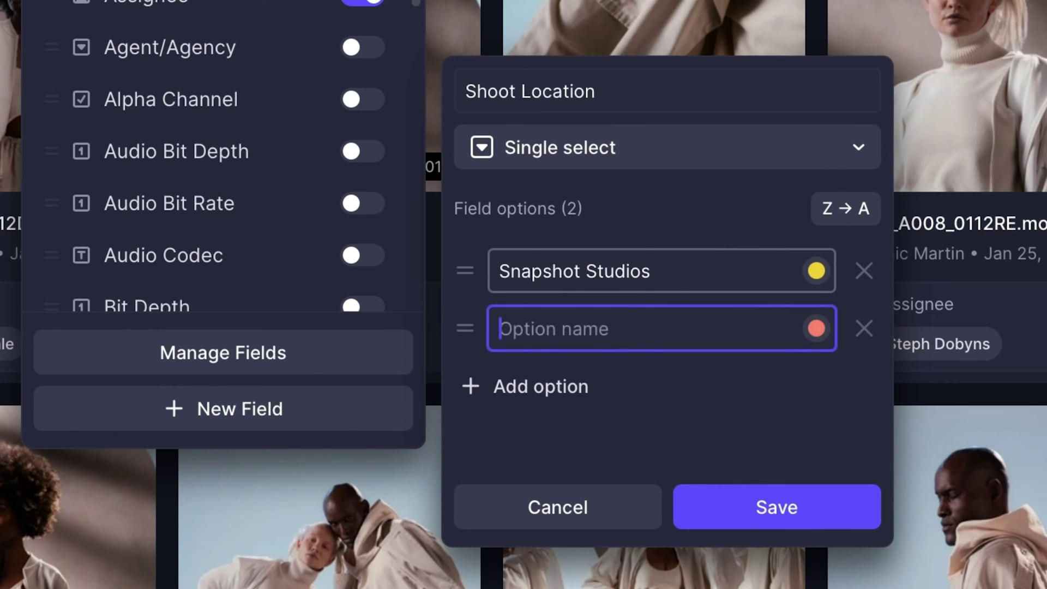
{"action": "type", "text": "NY Prod Studios"}
{"action": "left_click", "coordinate": [738, 507]}
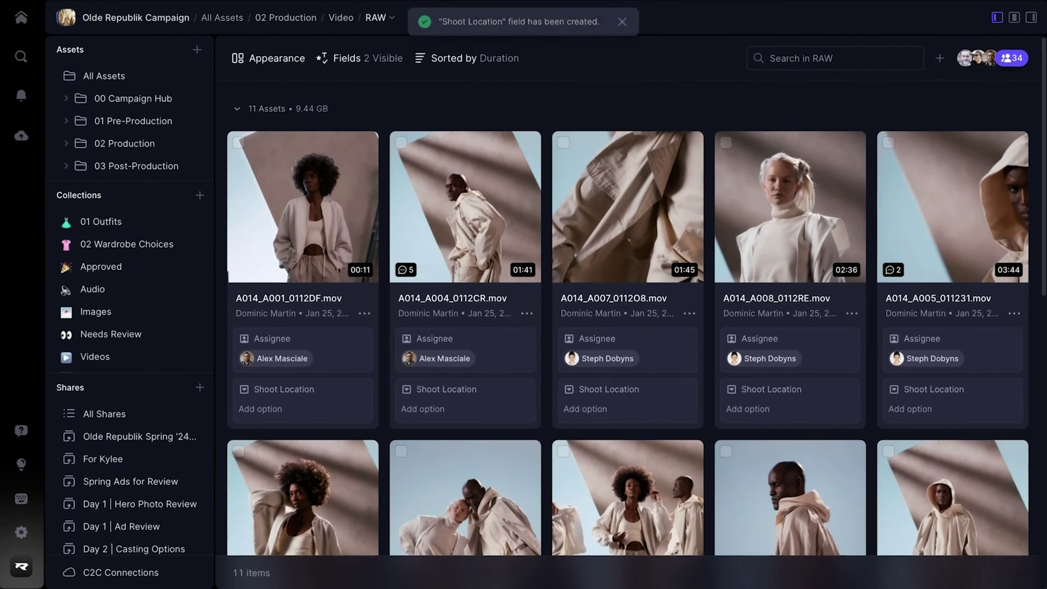
Step: Set the third RAW clip's Shoot Location to Snapshot Studios
{"action": "left_click", "coordinate": [687, 420]}
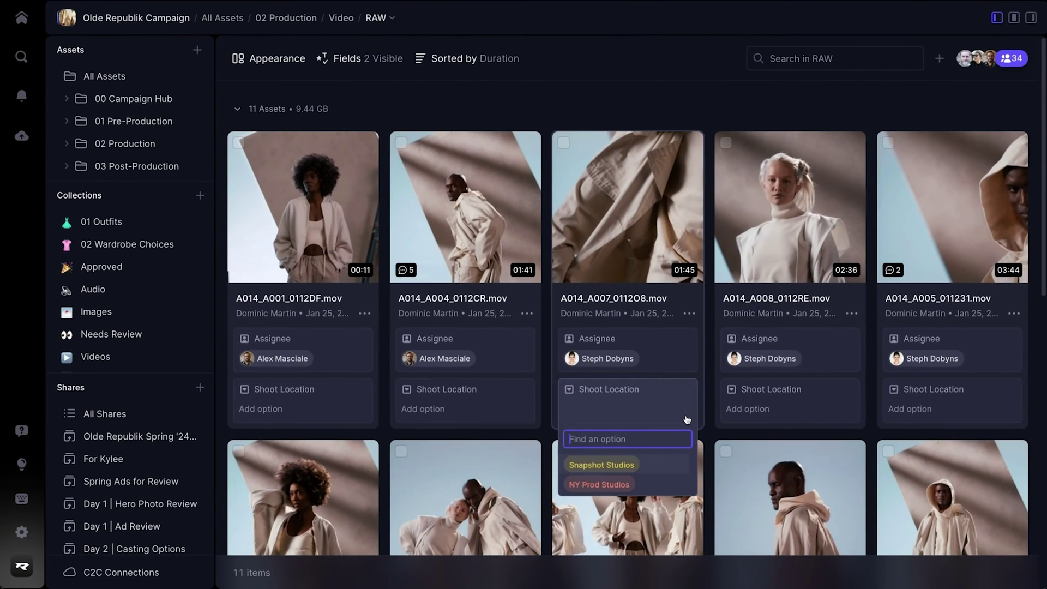
{"action": "left_click", "coordinate": [628, 465]}
{"action": "key", "text": "Escape"}
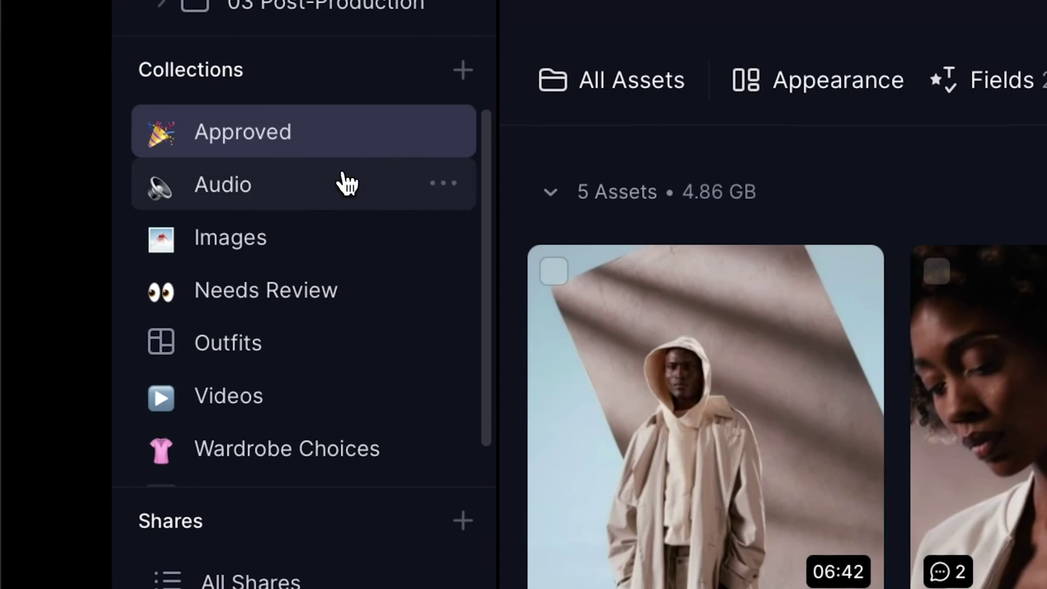
Step: Open the Outfits collection and review its filter, grouping and sort settings
{"action": "left_click", "coordinate": [382, 303]}
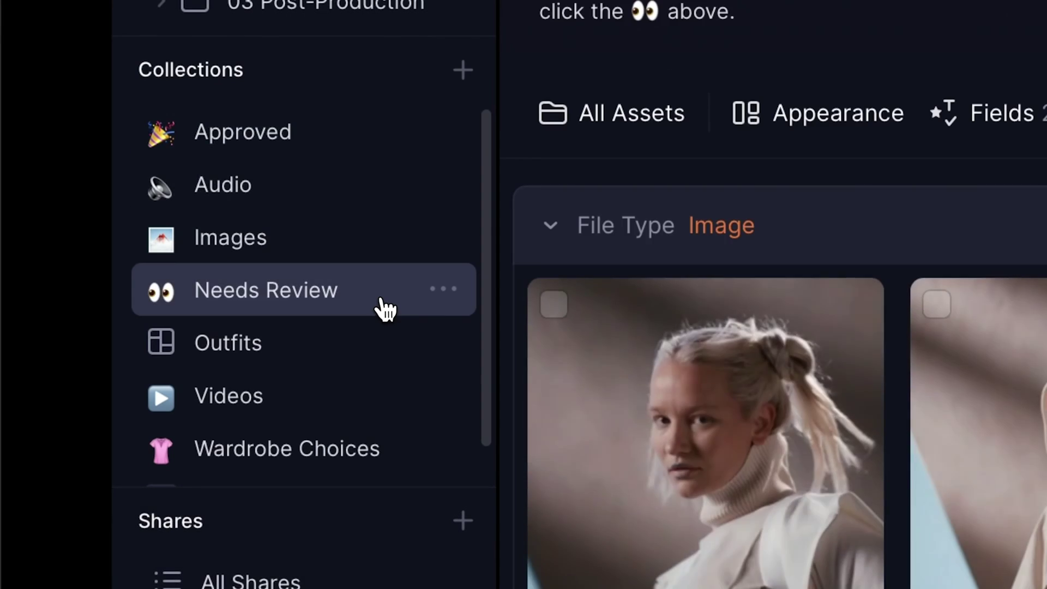
{"action": "left_click", "coordinate": [162, 313]}
{"action": "scroll", "coordinate": [627, 295], "scroll_direction": "down", "scroll_amount": 3}
{"action": "scroll", "coordinate": [1044, 333], "scroll_direction": "down", "scroll_amount": 2}
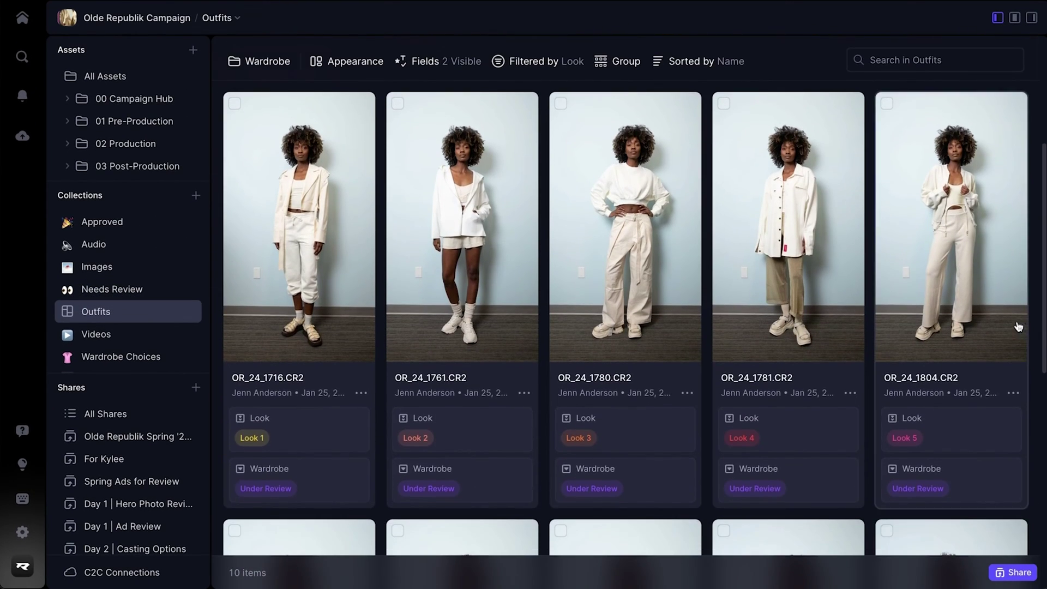
{"action": "left_click", "coordinate": [1017, 326], "text": "shift"}
{"action": "left_click", "coordinate": [562, 66]}
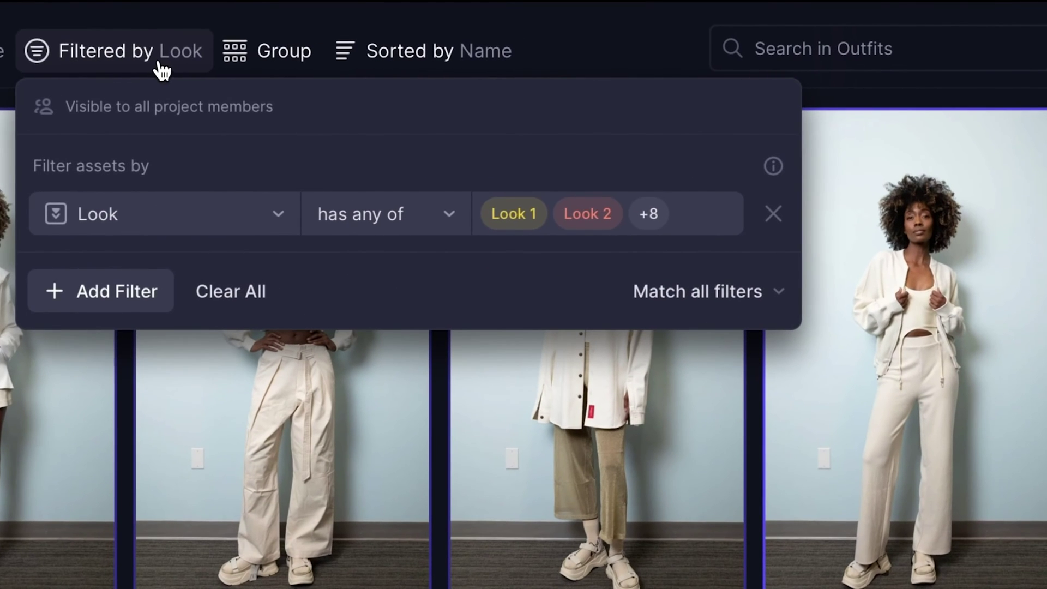
{"action": "left_click", "coordinate": [609, 68]}
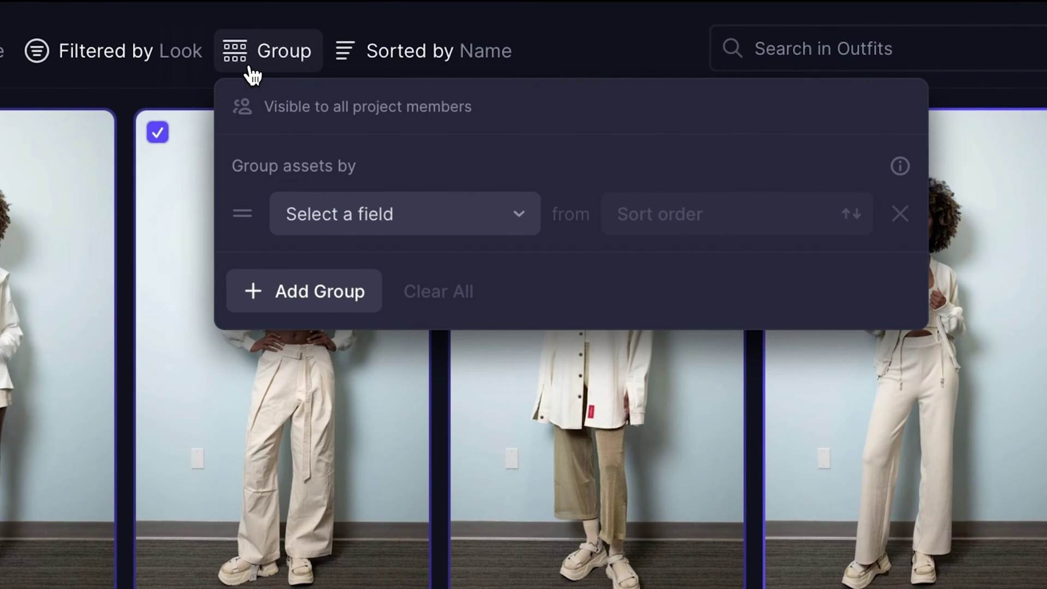
{"action": "left_click", "coordinate": [326, 65]}
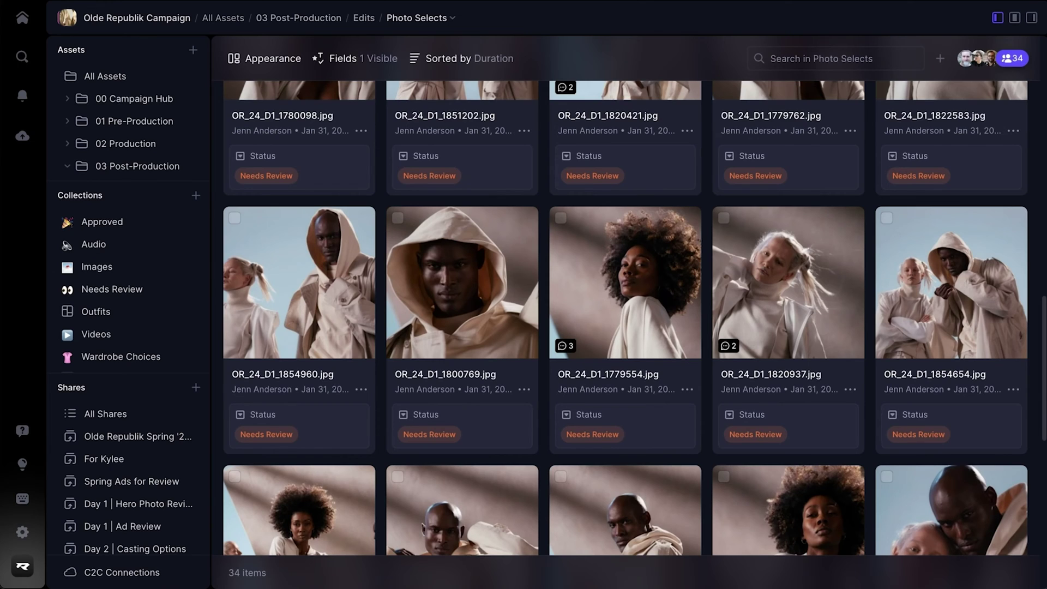
{"action": "scroll", "coordinate": [626, 318], "scroll_direction": "down", "scroll_amount": 5}
Step: Approve the last image in Photo Selects and view the Approved collection
{"action": "scroll", "coordinate": [626, 318], "scroll_direction": "down", "scroll_amount": 6}
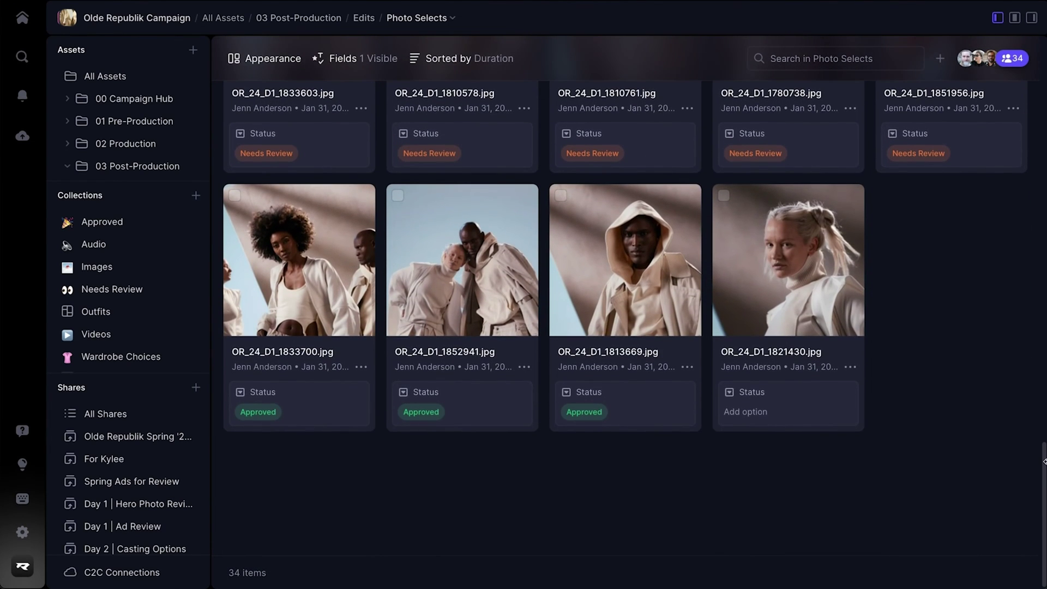
{"action": "left_click", "coordinate": [838, 421]}
{"action": "left_click", "coordinate": [754, 506]}
{"action": "left_click", "coordinate": [152, 228]}
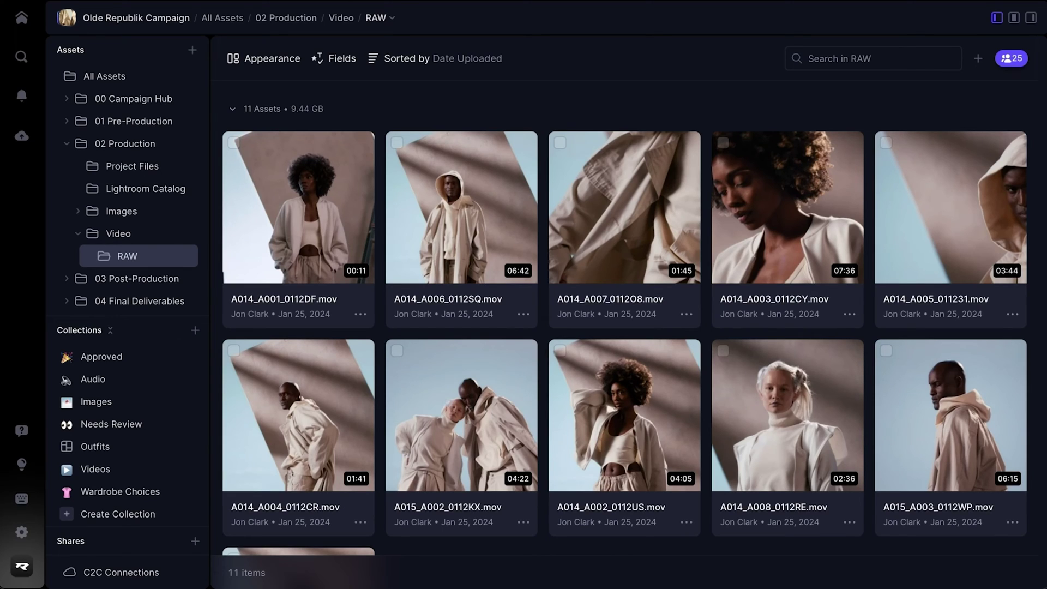
Step: Create a new collection of RAW clips filtered to a single chosen Assignee
{"action": "left_click", "coordinate": [194, 330]}
{"action": "left_click", "coordinate": [493, 201]}
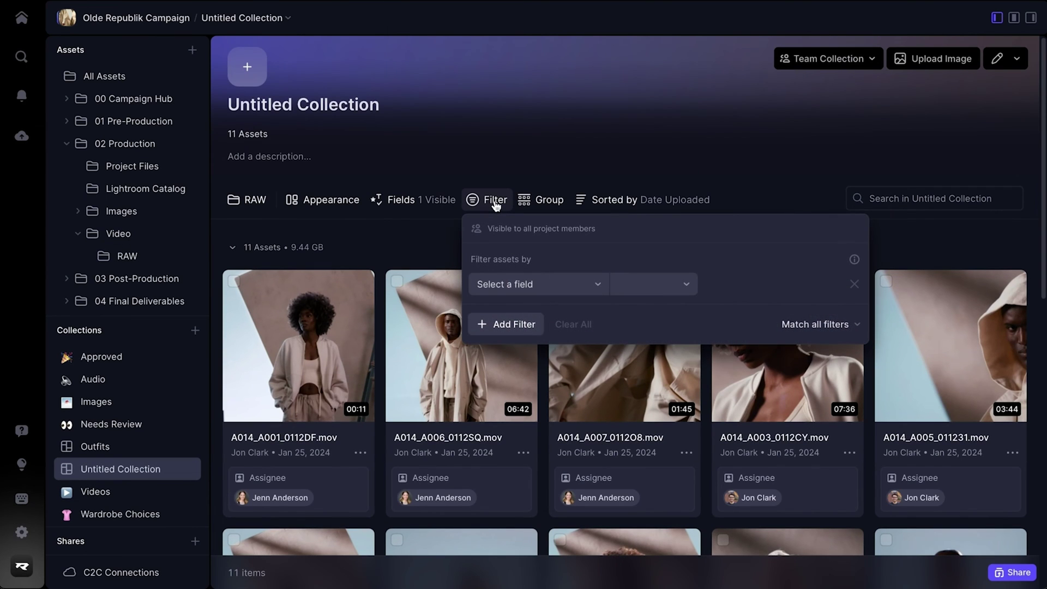
{"action": "left_click", "coordinate": [555, 289]}
{"action": "type", "text": "as"}
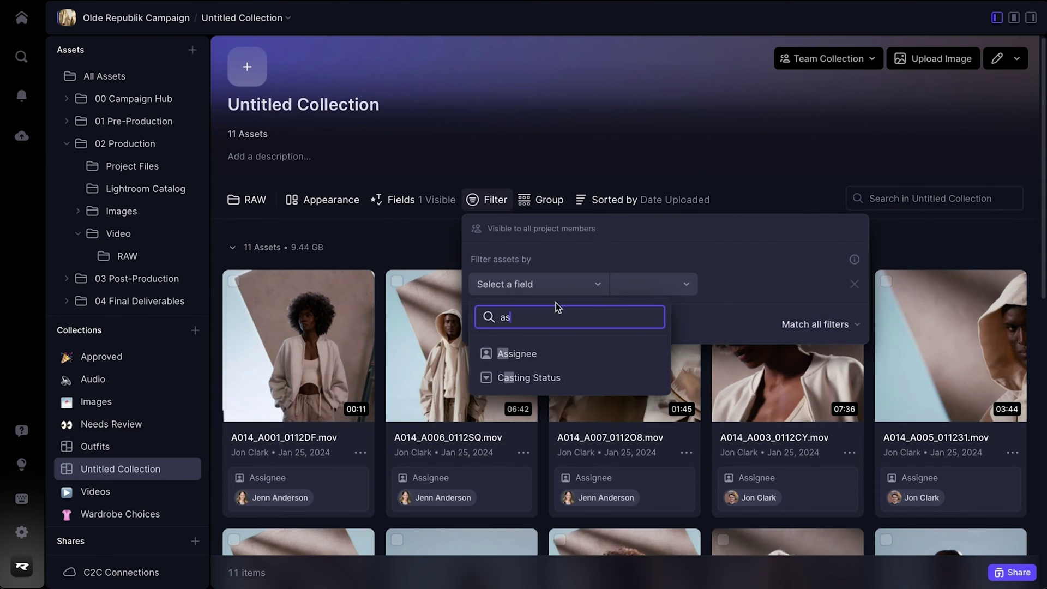
{"action": "left_click", "coordinate": [562, 353]}
{"action": "left_click", "coordinate": [769, 285]}
{"action": "type", "text": "jenn"}
{"action": "left_click", "coordinate": [747, 334]}
Step: Group the collection by Shot Date, then Scene, and collapse the 03/10/2024 group
{"action": "left_click", "coordinate": [622, 200]}
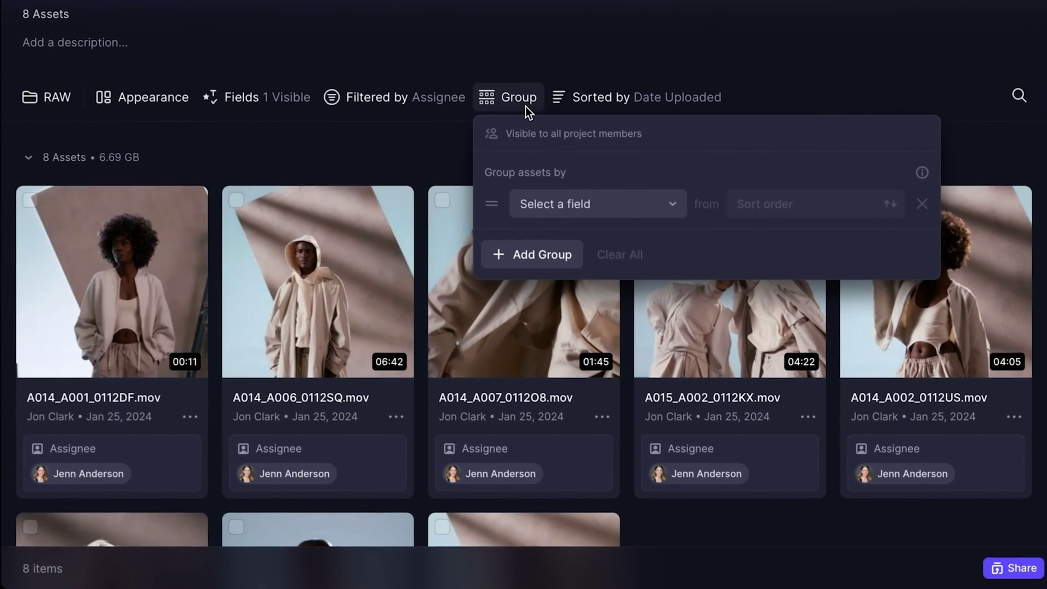
{"action": "left_click", "coordinate": [683, 284]}
{"action": "type", "text": "shot"}
{"action": "left_click", "coordinate": [704, 352]}
{"action": "left_click", "coordinate": [577, 269]}
{"action": "left_click", "coordinate": [572, 242]}
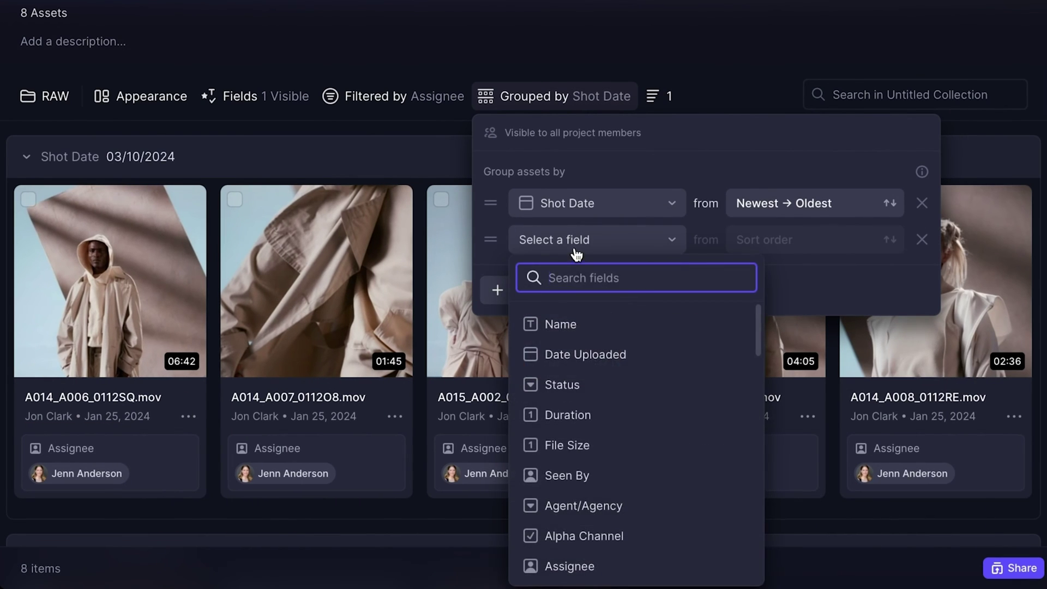
{"action": "type", "text": "scene"}
{"action": "left_click", "coordinate": [593, 320]}
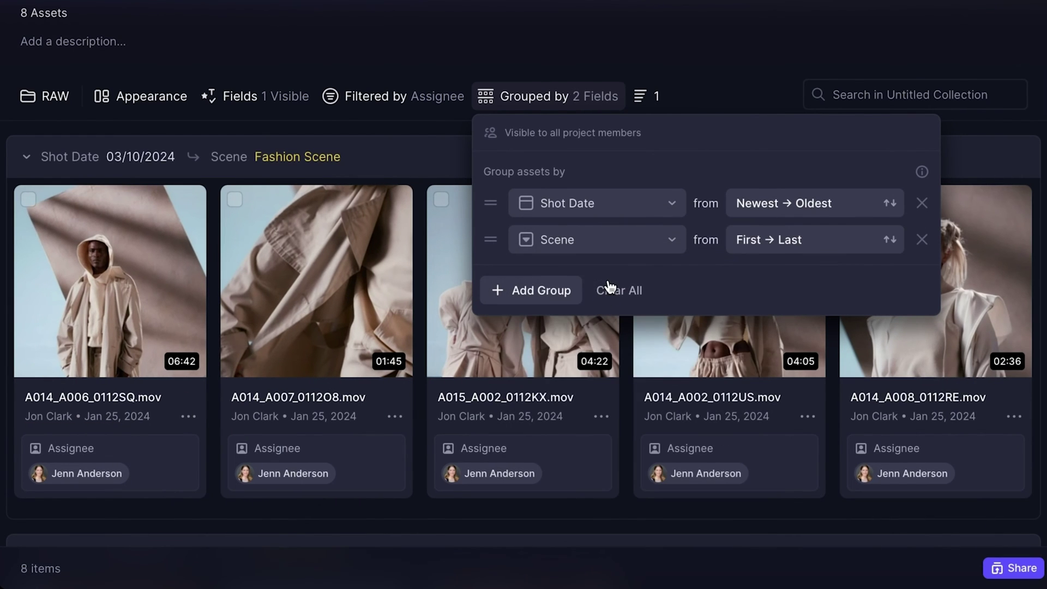
{"action": "left_click", "coordinate": [38, 164]}
{"action": "left_click", "coordinate": [24, 158]}
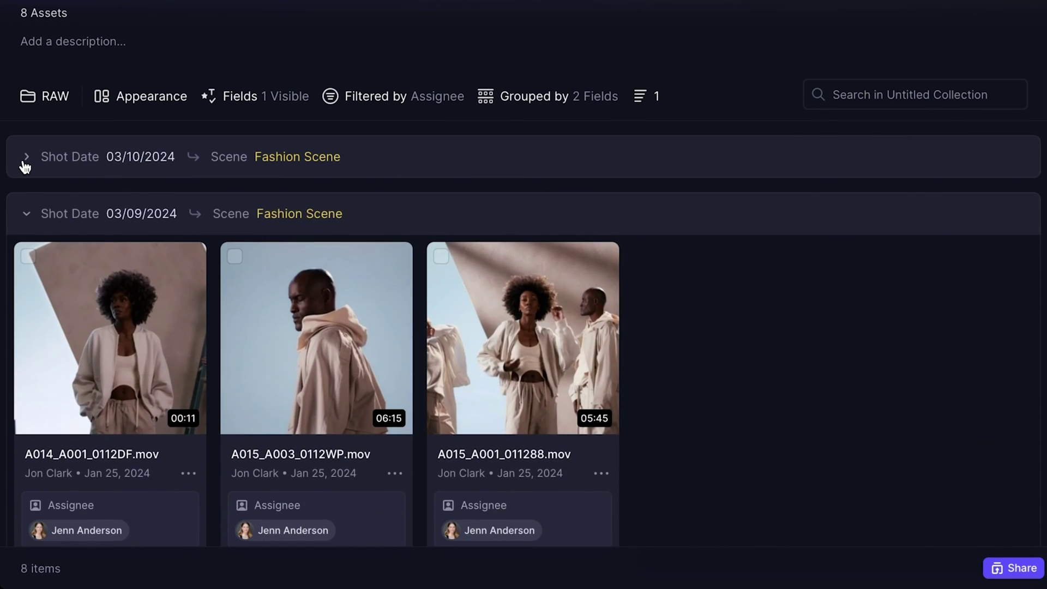
{"action": "scroll", "coordinate": [24, 164], "scroll_direction": "down", "scroll_amount": 1}
{"action": "scroll", "coordinate": [524, 328], "scroll_direction": "down", "scroll_amount": 3}
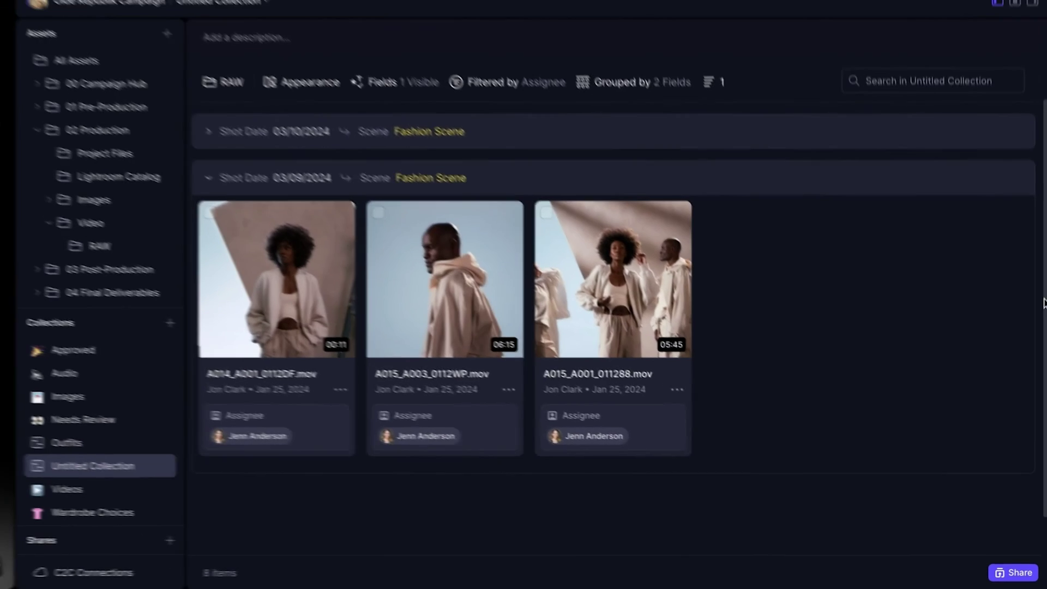
Step: Show the Take and Select Take fields on the collection cards, then create a share link
{"action": "left_click", "coordinate": [294, 82]}
{"action": "left_click", "coordinate": [501, 186]}
{"action": "type", "text": "take"}
{"action": "left_click", "coordinate": [537, 249]}
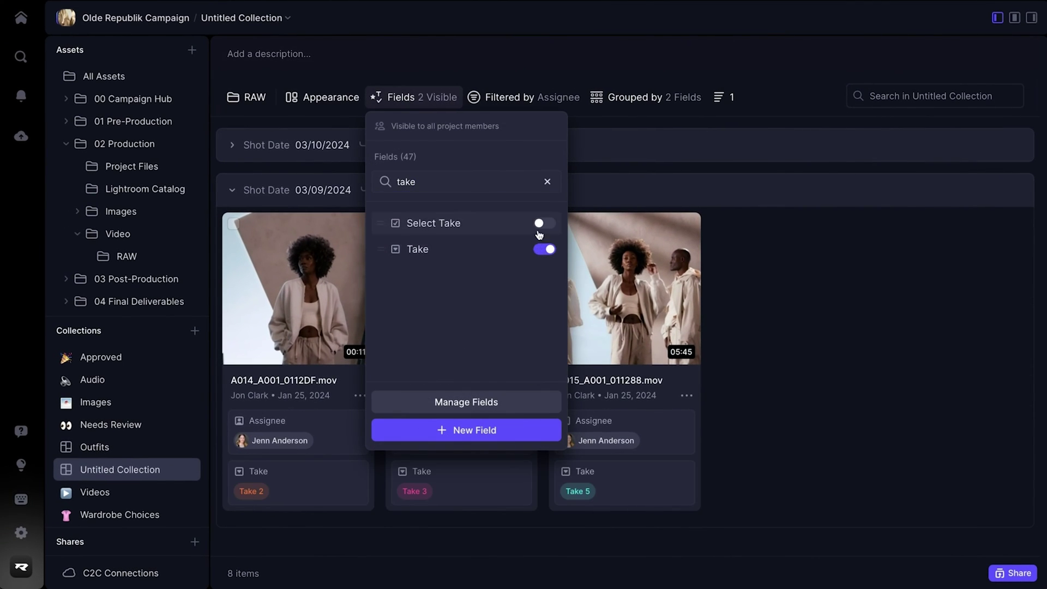
{"action": "left_click", "coordinate": [537, 221]}
{"action": "key", "text": "Escape"}
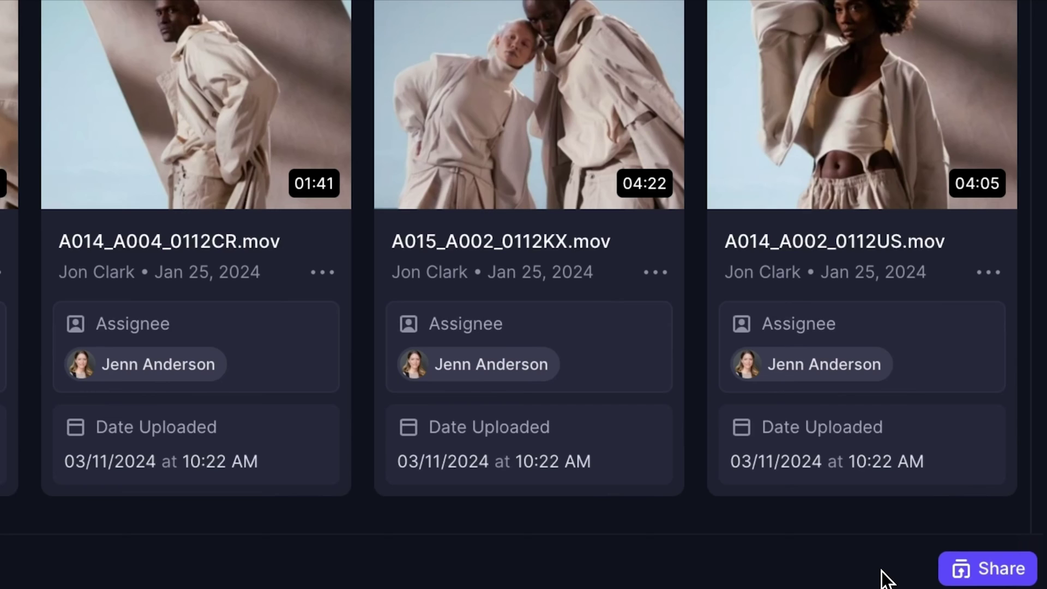
{"action": "left_click", "coordinate": [1013, 580]}
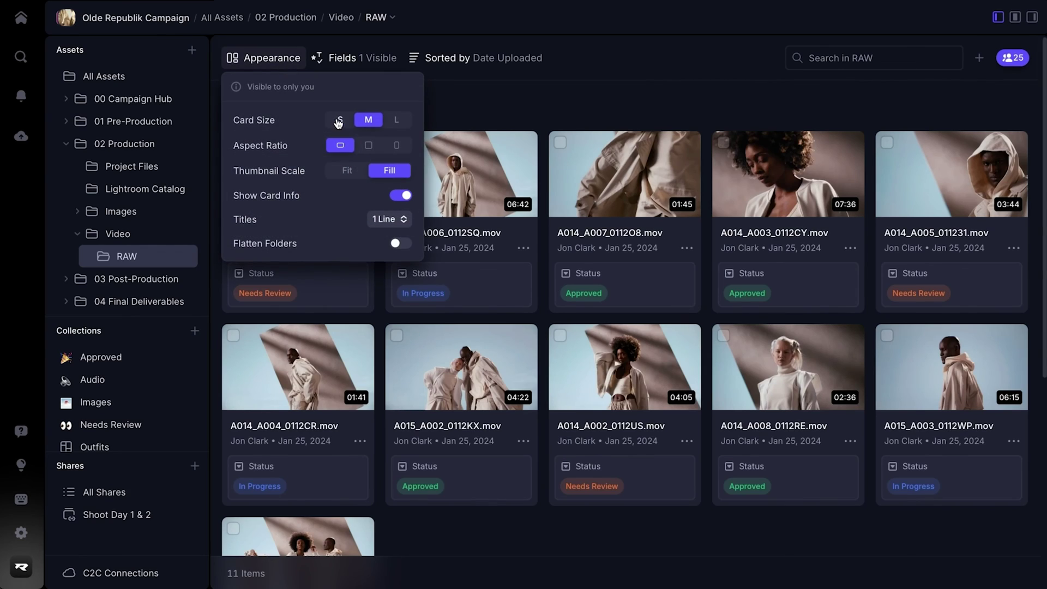
Step: Switch the RAW folder cards to large size with square thumbnails
{"action": "left_click", "coordinate": [339, 122]}
{"action": "left_click", "coordinate": [397, 119]}
{"action": "left_click", "coordinate": [368, 145]}
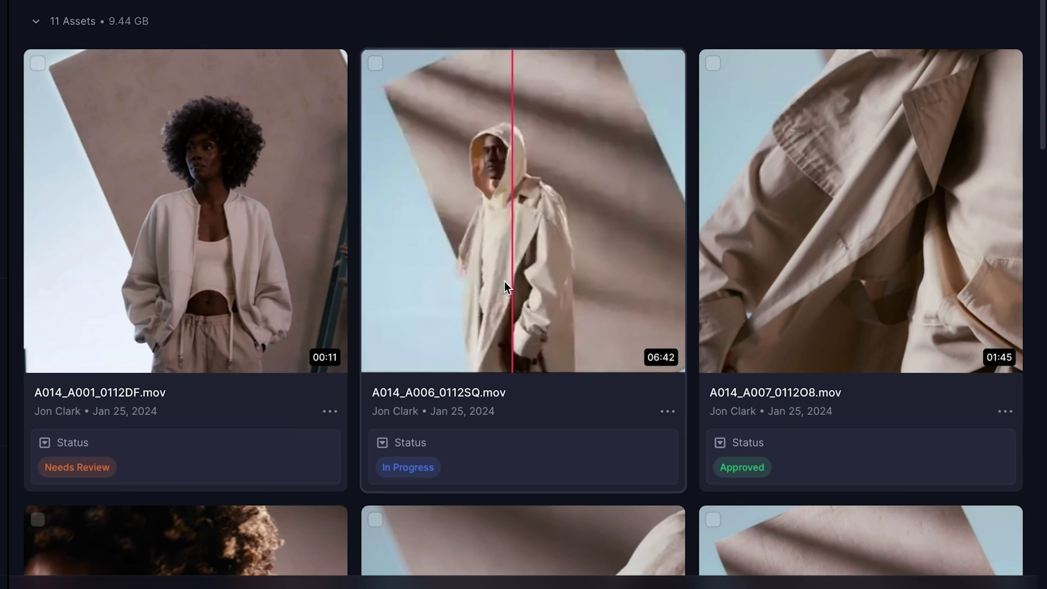
Step: Set clip A014_A006_0112SQ.mov's Status to Approved
{"action": "left_click", "coordinate": [527, 280]}
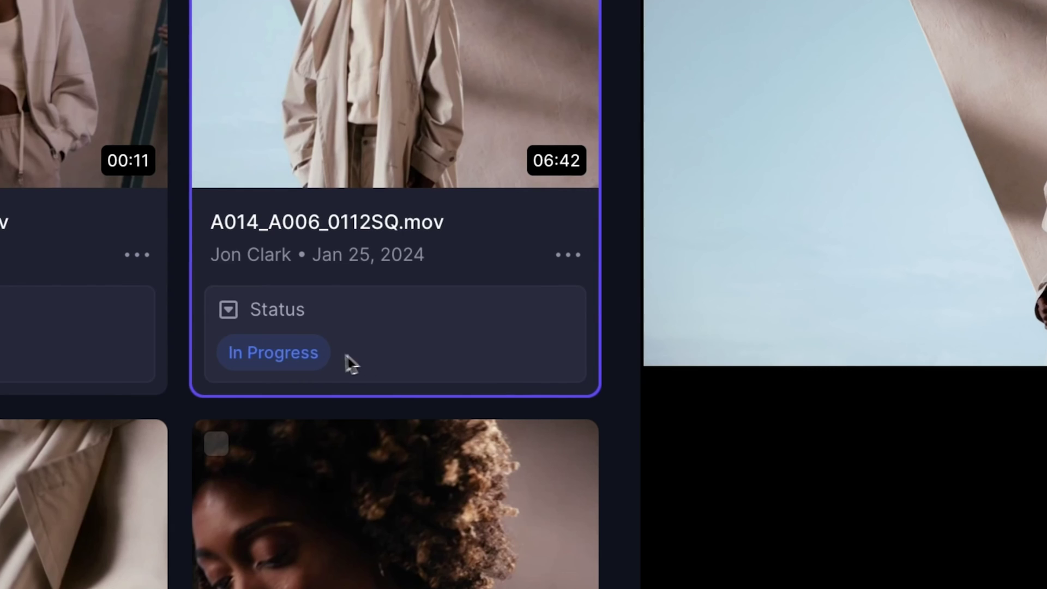
{"action": "left_click", "coordinate": [469, 398]}
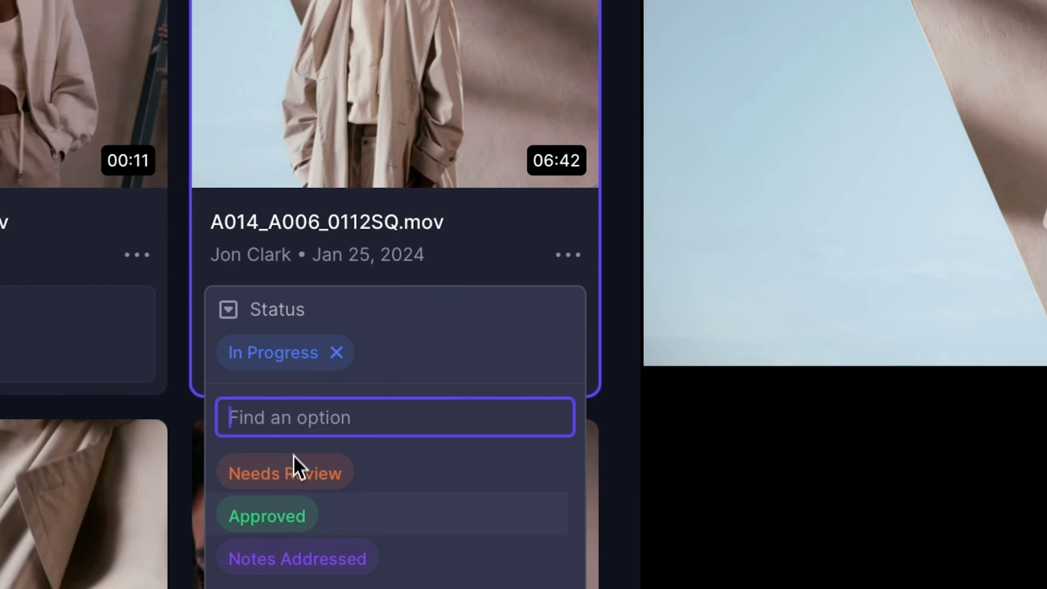
{"action": "left_click", "coordinate": [456, 470]}
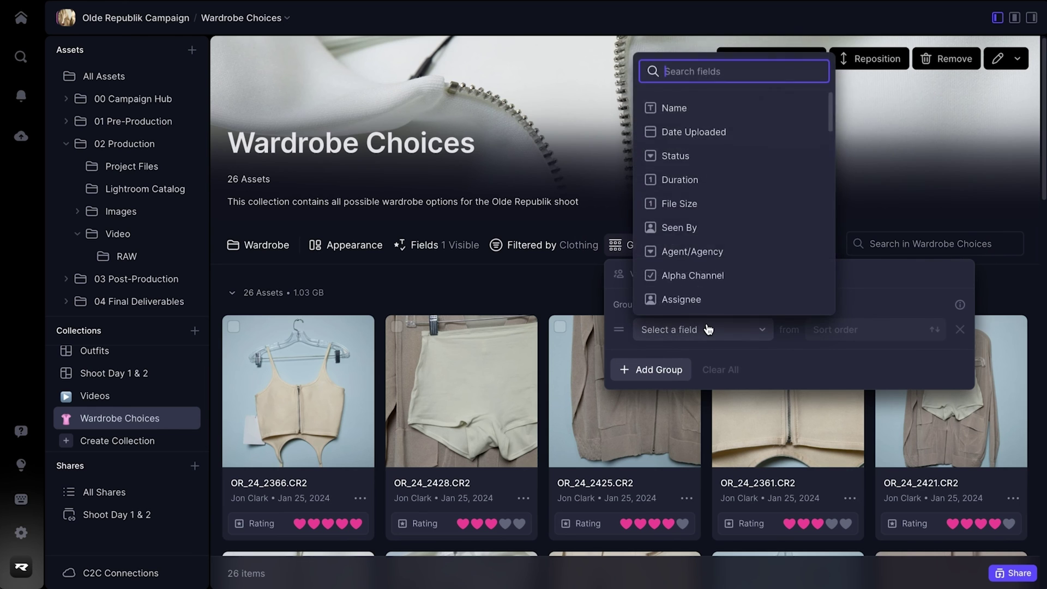